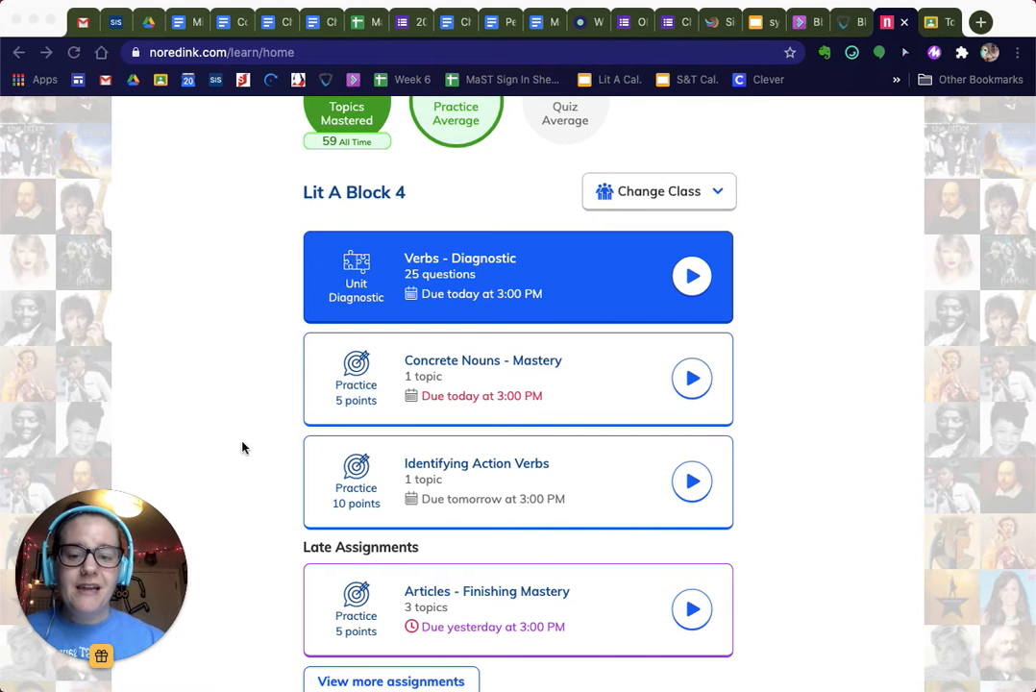
Open the Identifying Action Verbs practice card and begin it to reveal the activity choices.
left_click(498, 478)
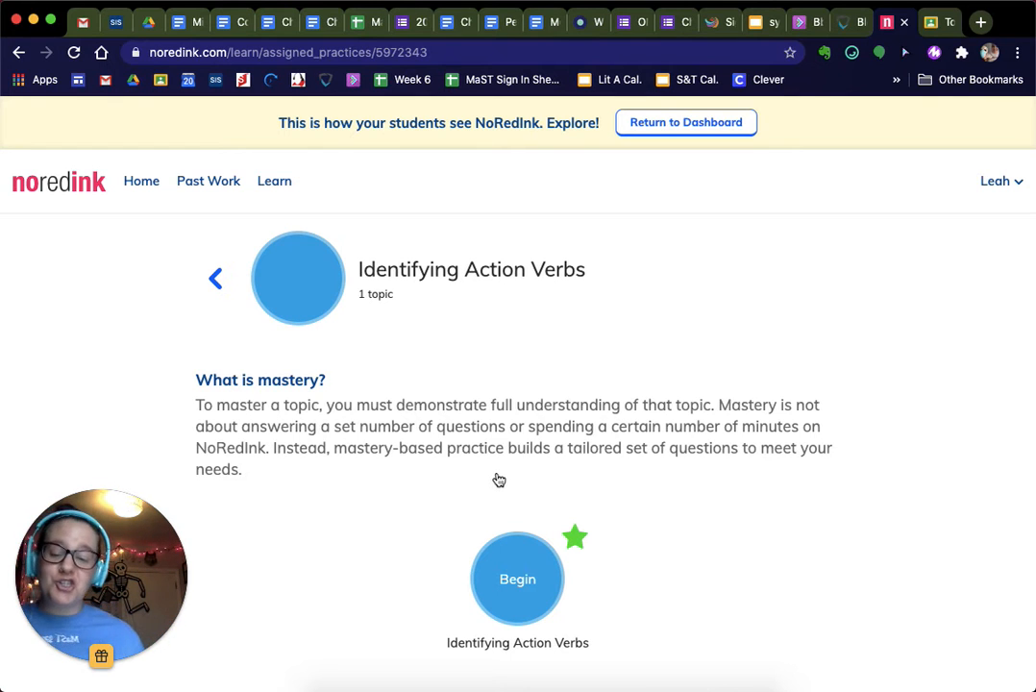
left_click(519, 563)
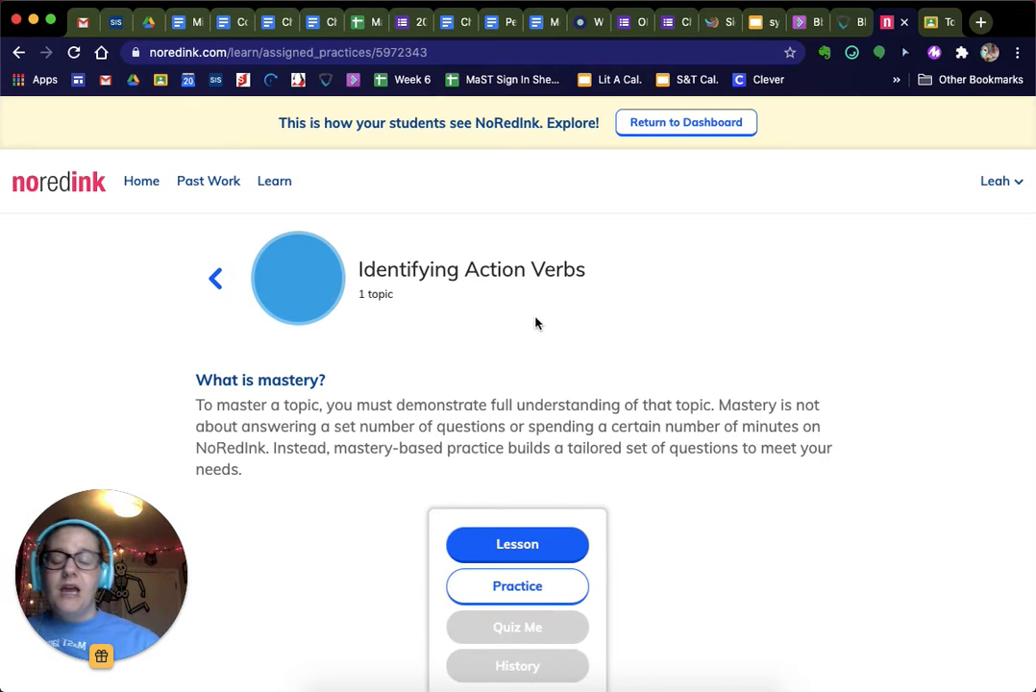
left_click(510, 544)
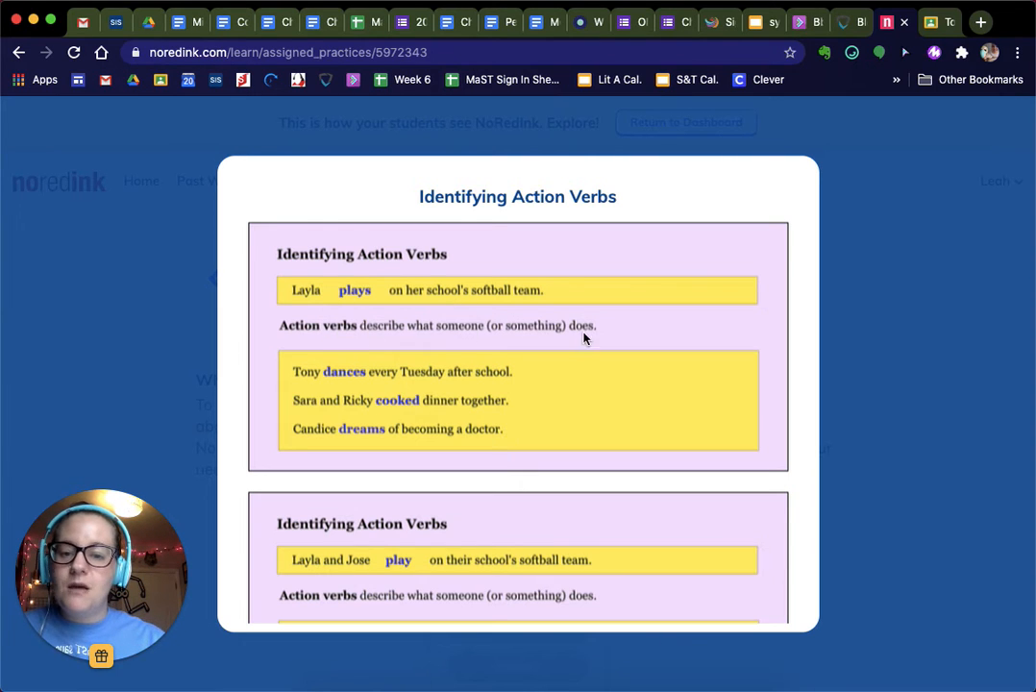
scroll(512, 398, "down", 2)
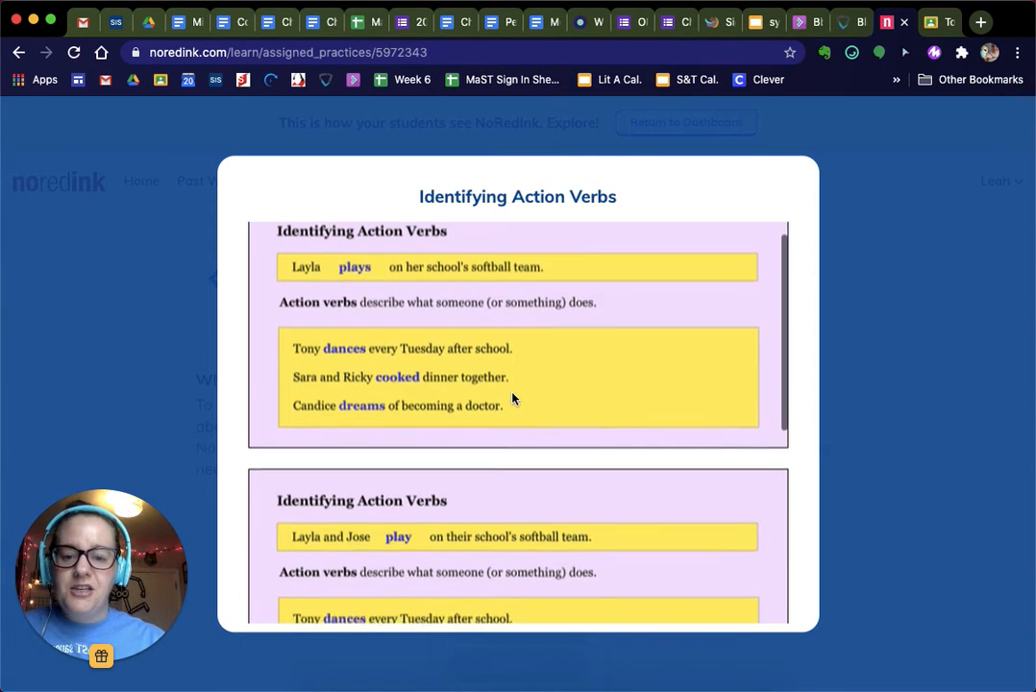
scroll(513, 398, "down", 5)
scroll(513, 397, "down", 3)
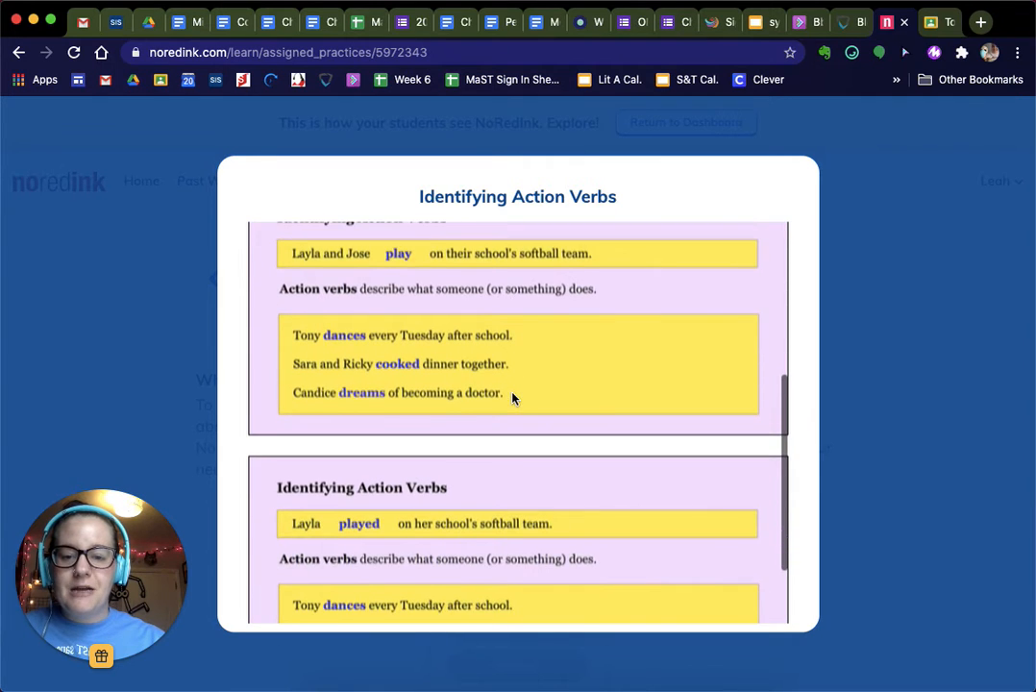
scroll(512, 398, "down", 3)
scroll(512, 397, "up", 3)
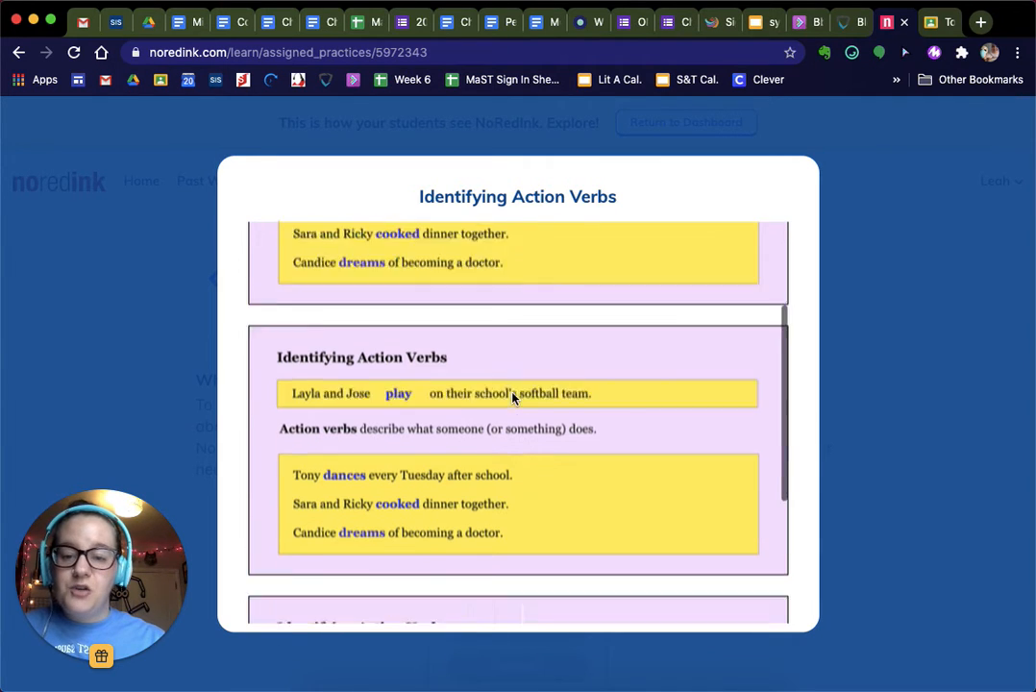
scroll(512, 398, "up", 5)
left_click(877, 254)
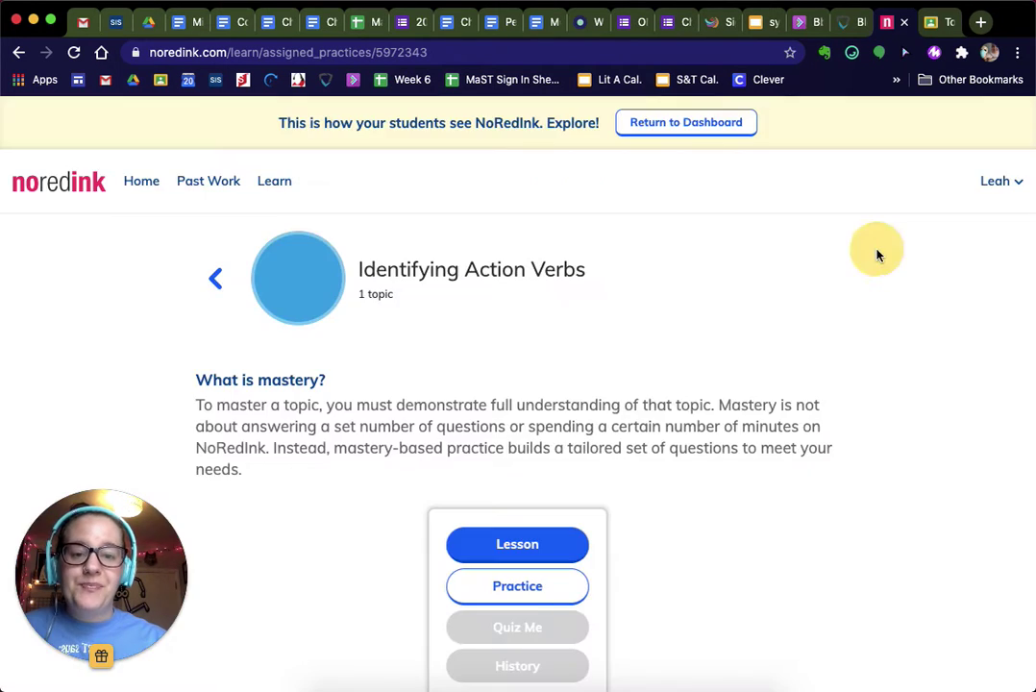
Start the practice and submit cheer as the verb for the first sentence.
left_click(517, 585)
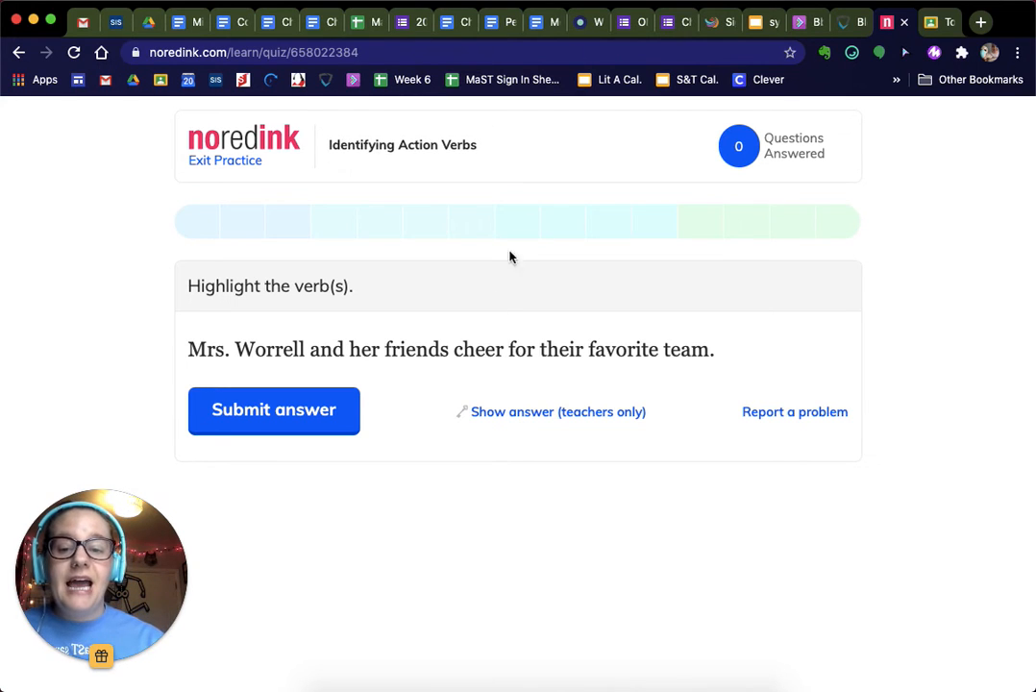
left_click(478, 348)
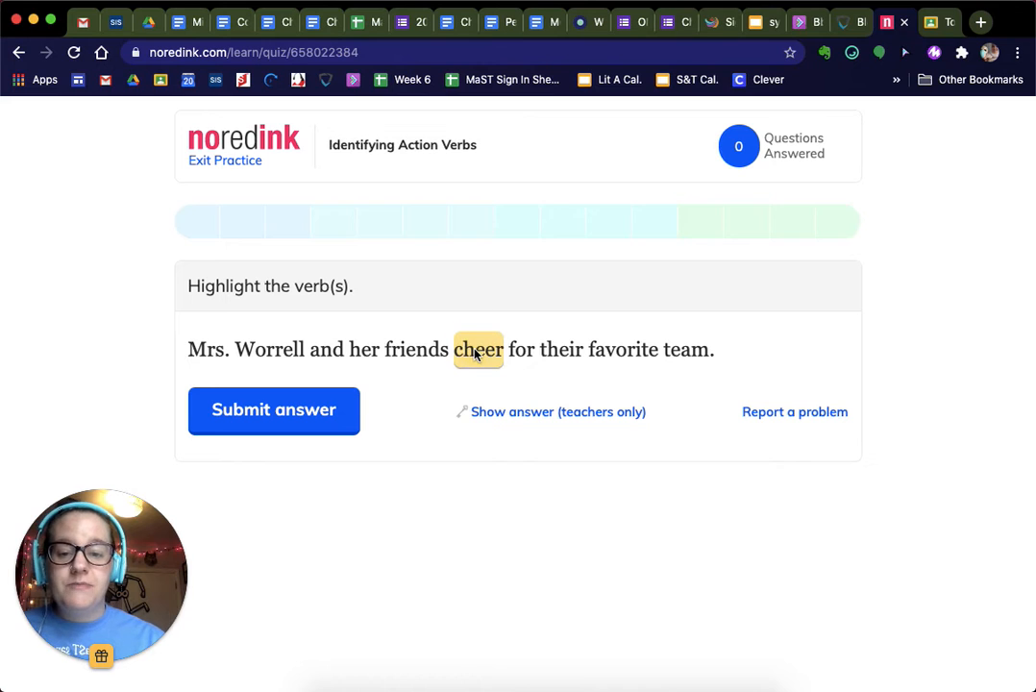
left_click(278, 423)
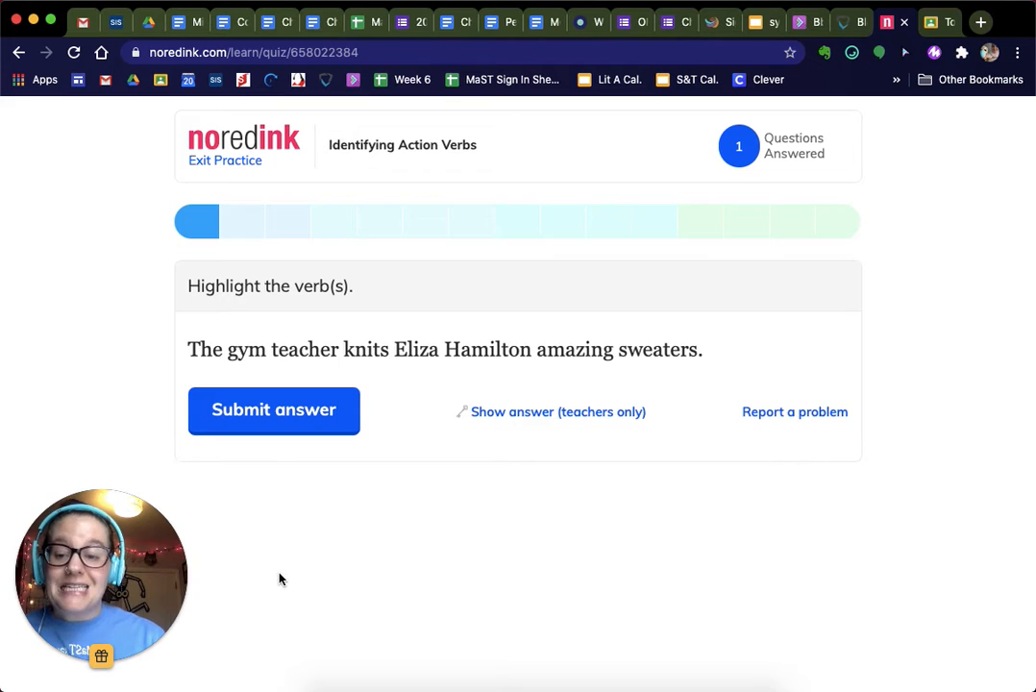
Submit knits and washes as the verbs for the second and third sentences.
left_click(366, 348)
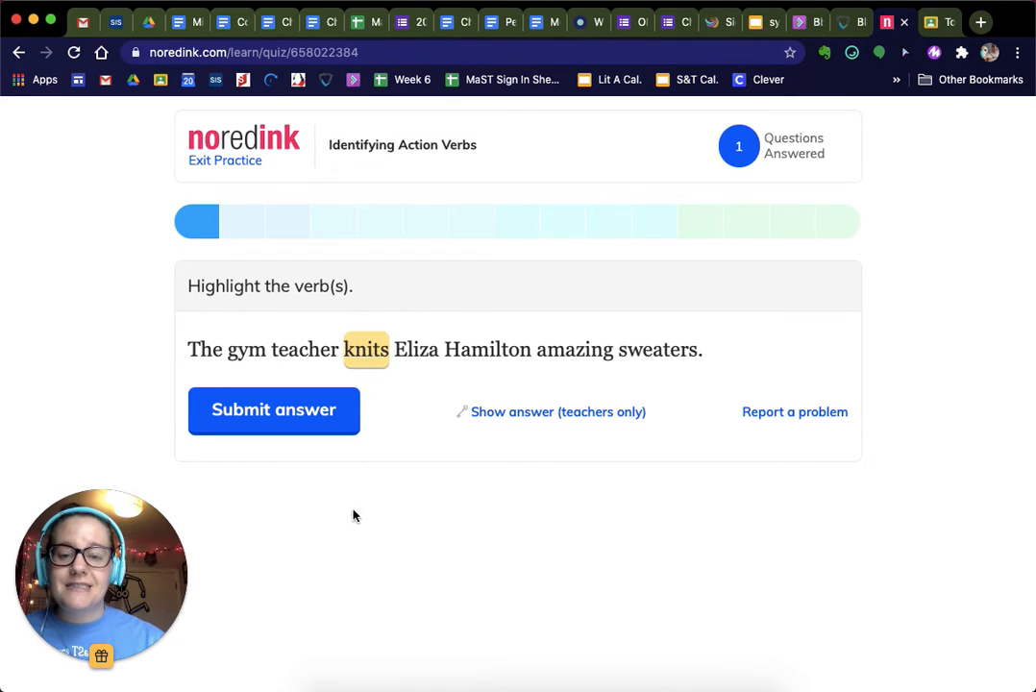
left_click(273, 423)
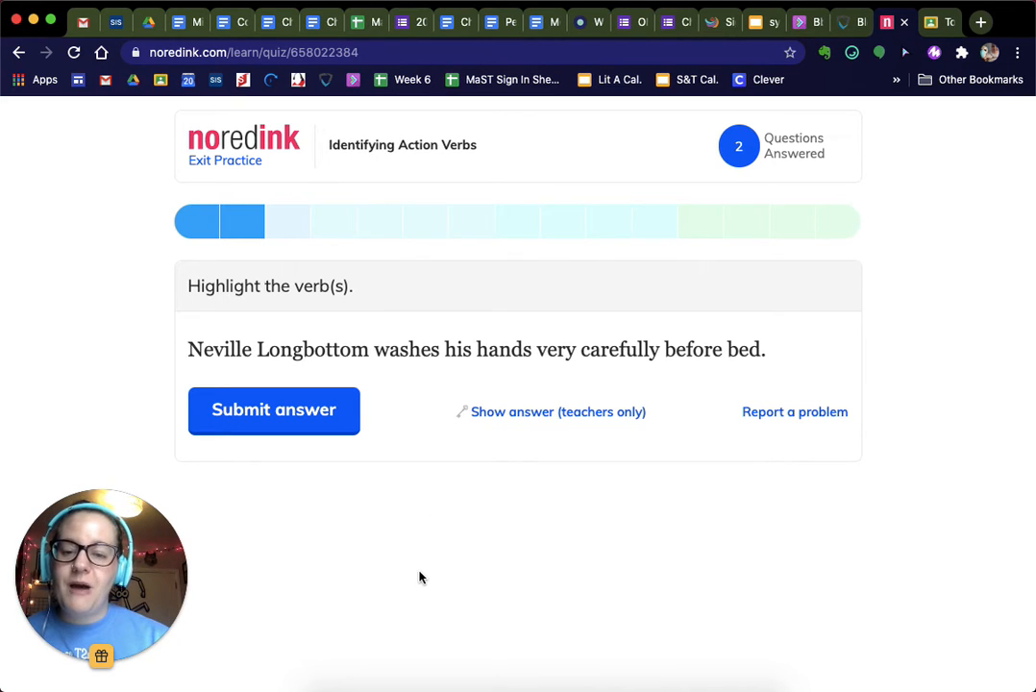
left_click(405, 351)
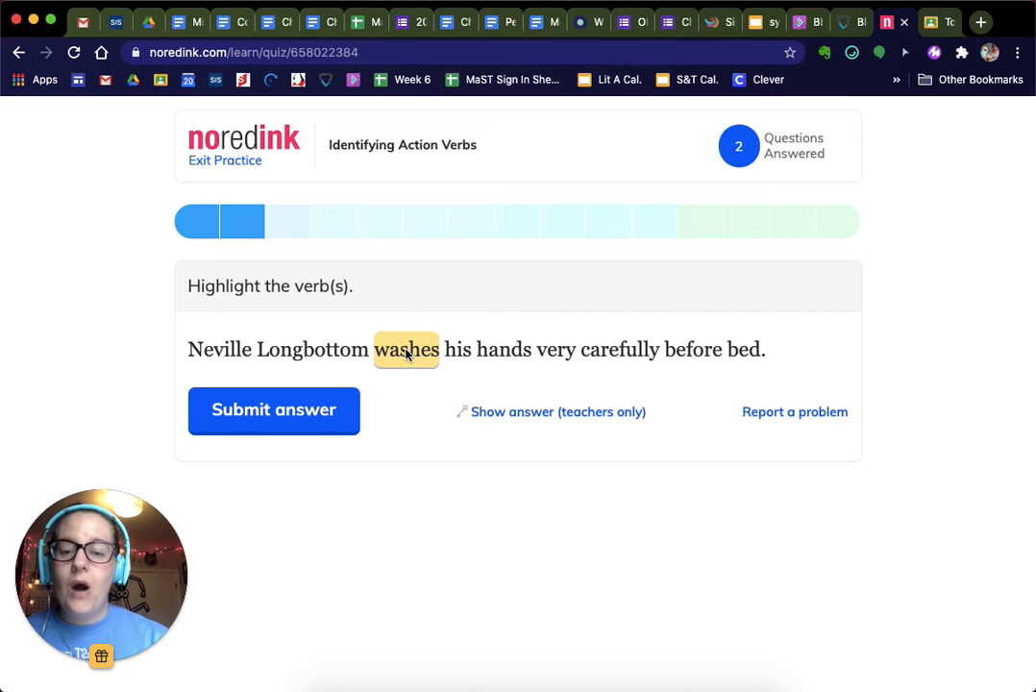
left_click(267, 427)
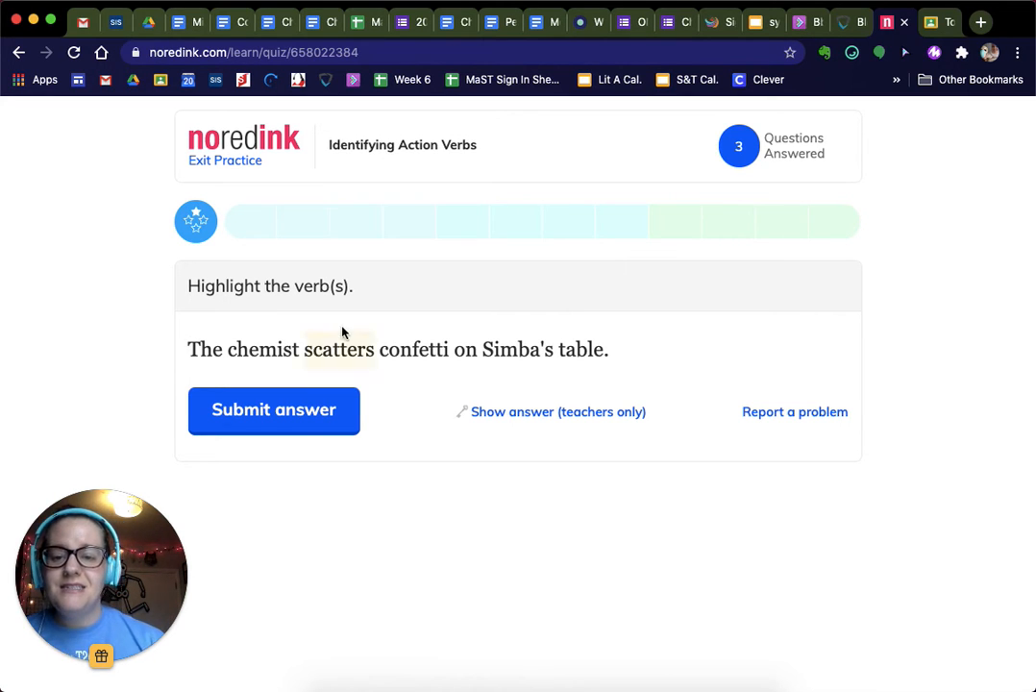
Submit scatters and sorted as the verbs, reaching five questions answered.
left_click(334, 352)
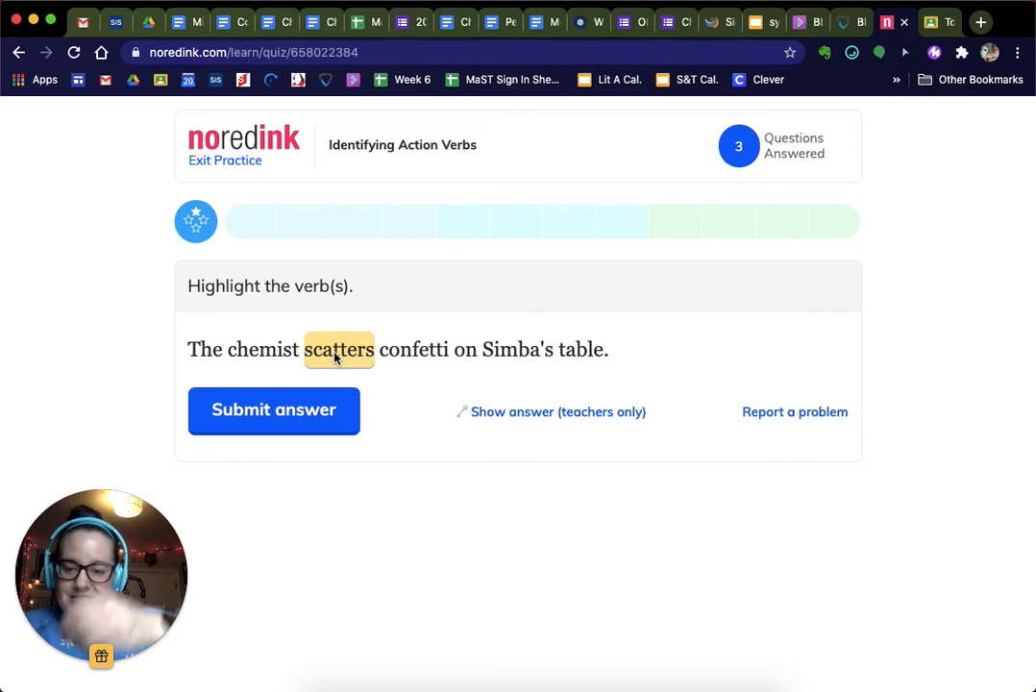
left_click(267, 421)
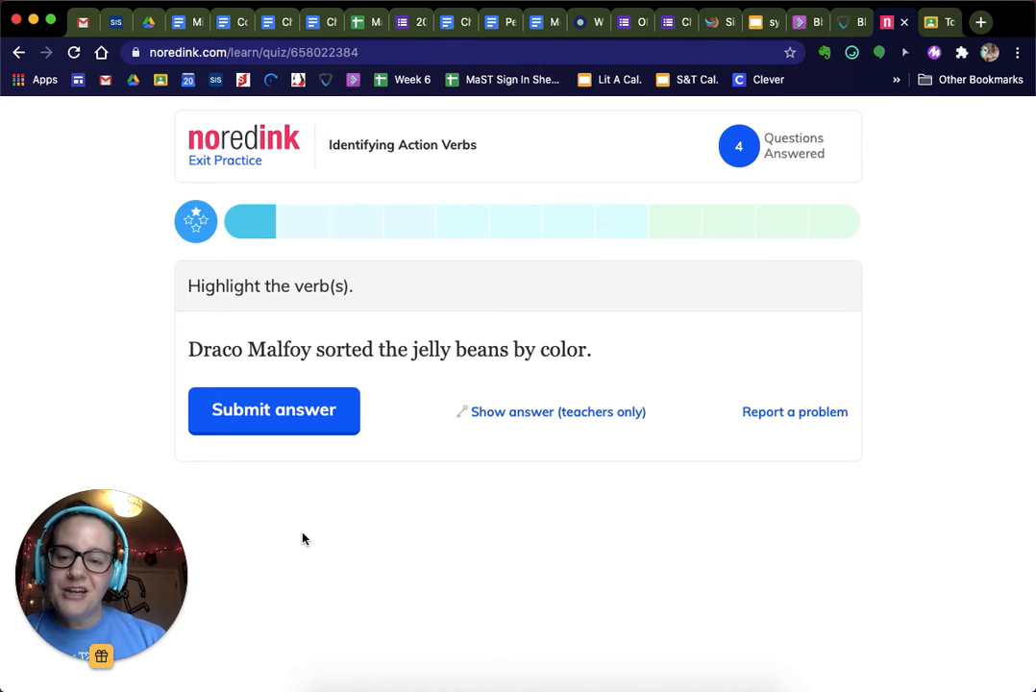
left_click(349, 351)
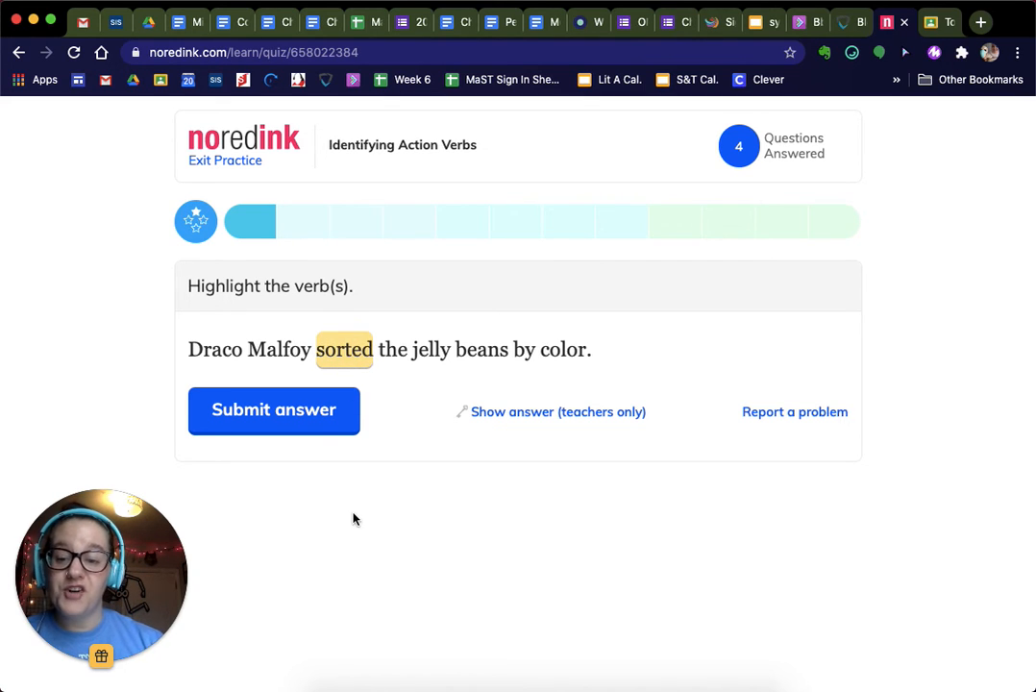
left_click(285, 415)
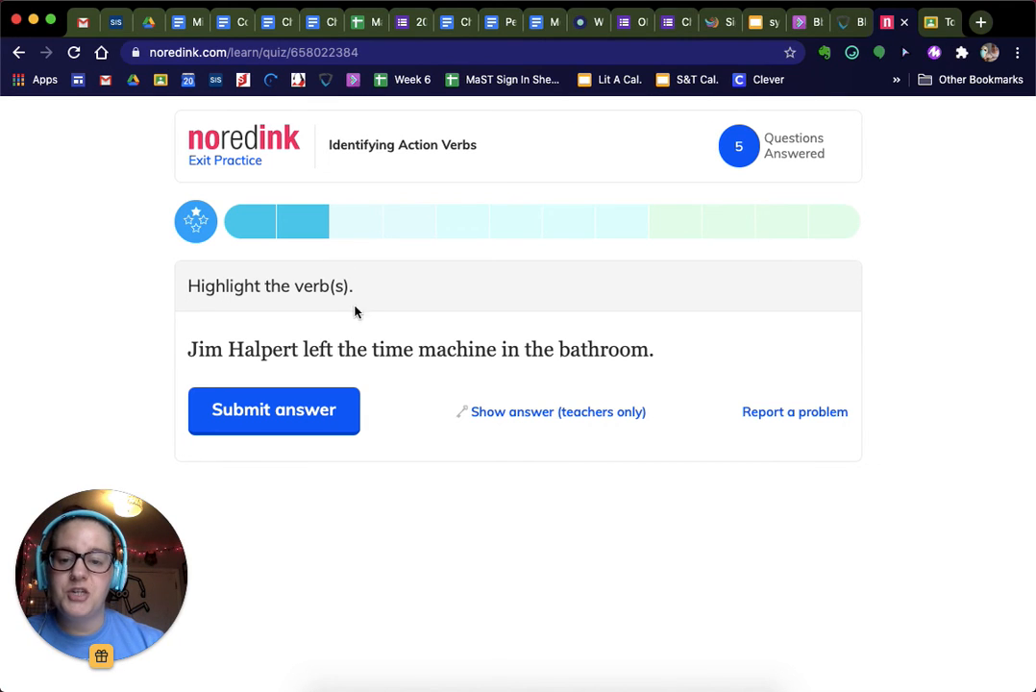
Submit left and explain as the verbs to reach Level 2, then exit to the 46% mastery page.
left_click(317, 351)
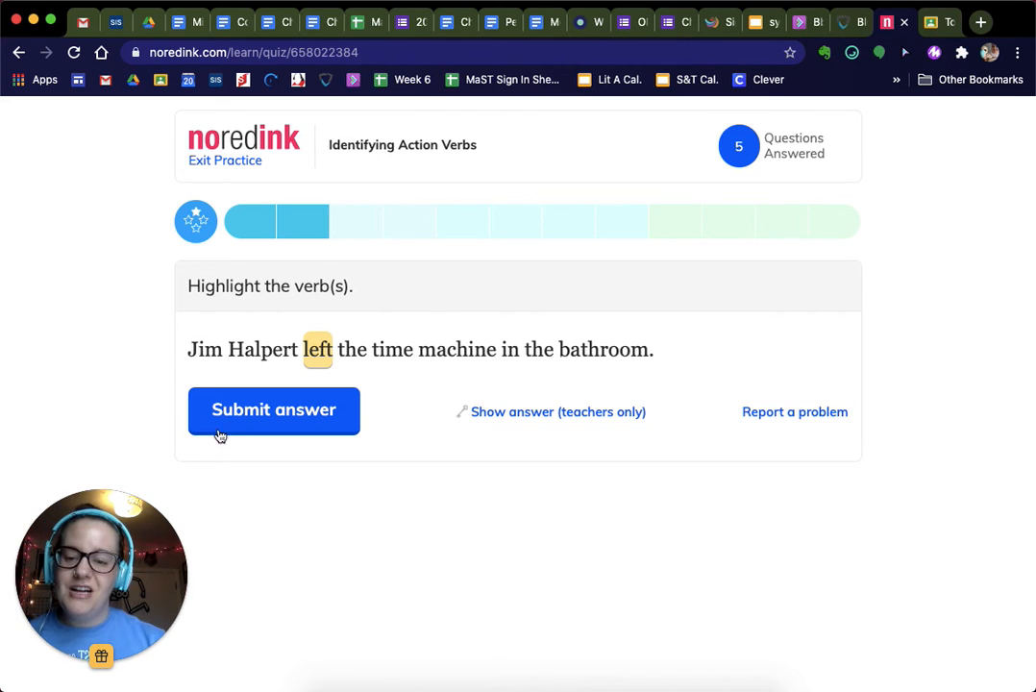
left_click(272, 427)
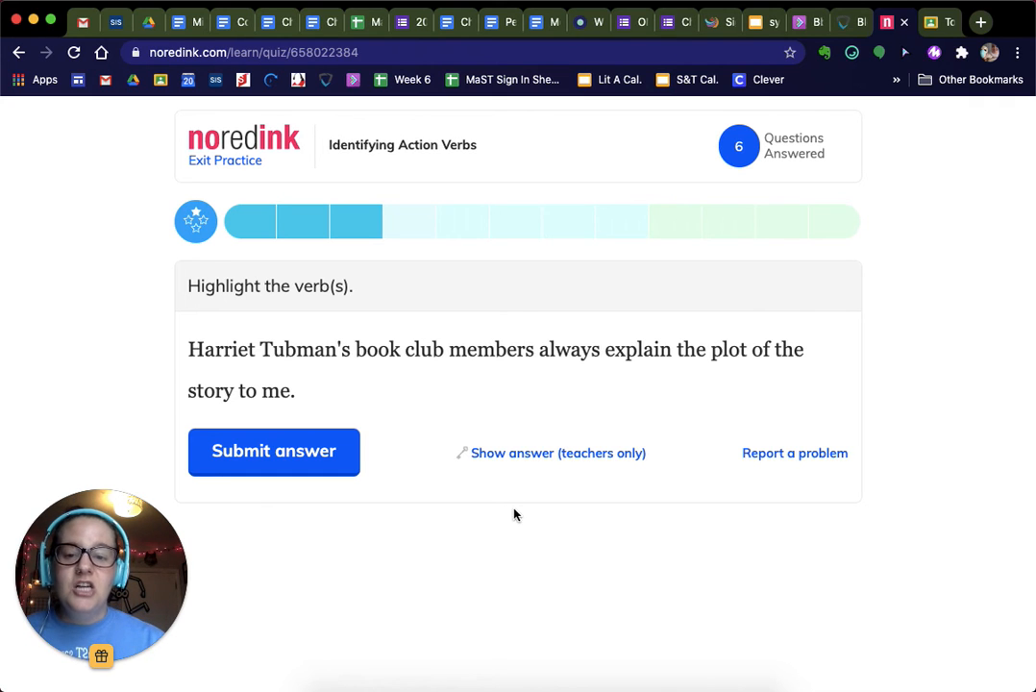
left_click(623, 354)
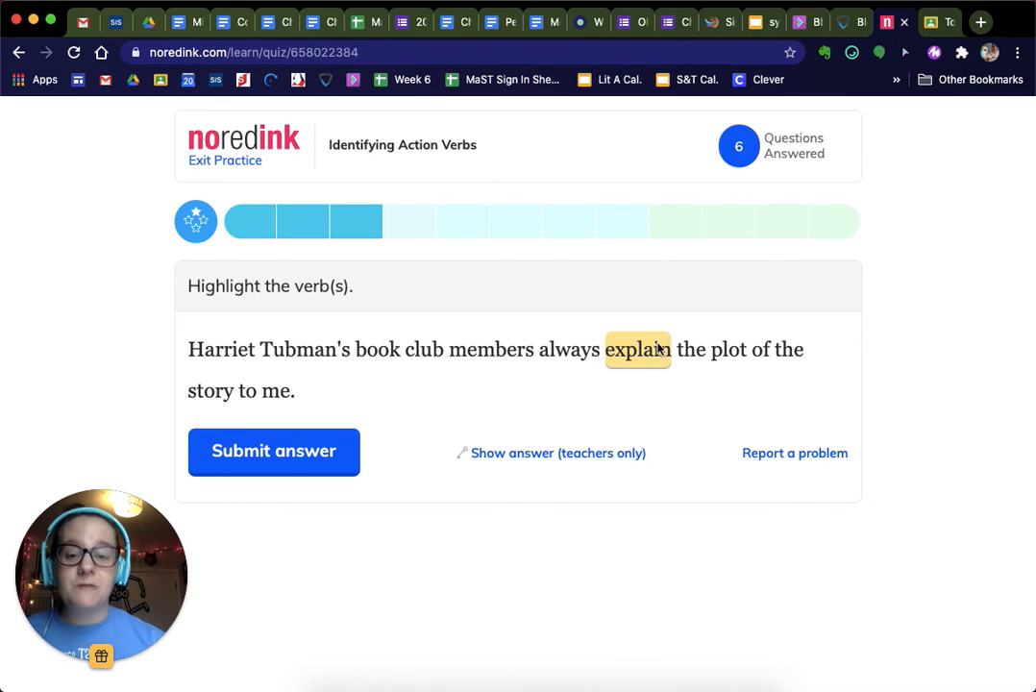
left_click(295, 455)
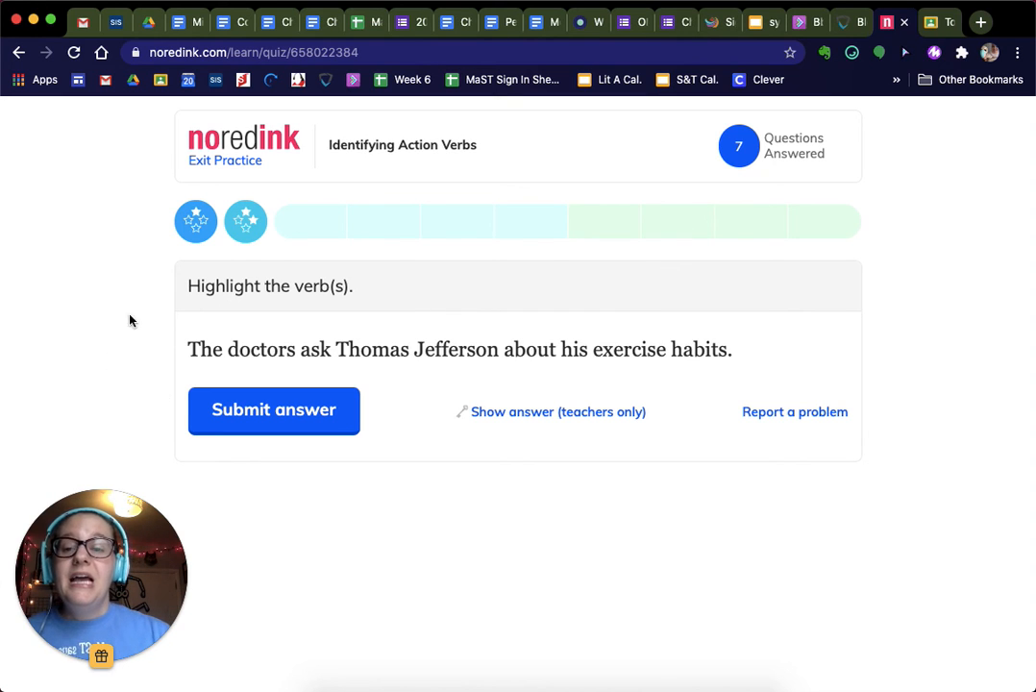
left_click(238, 161)
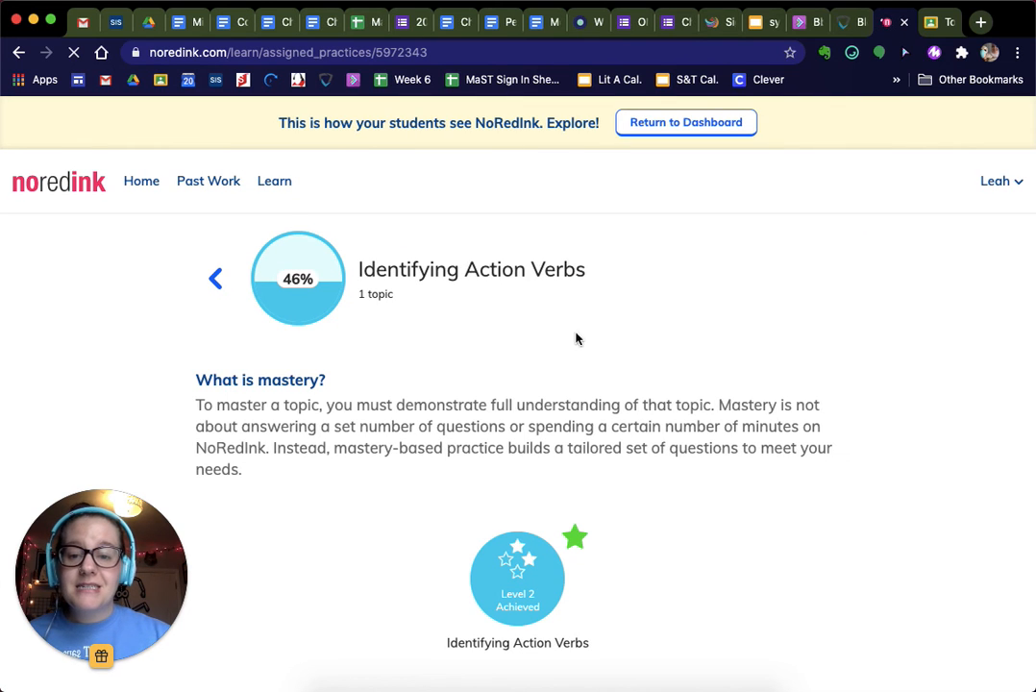
scroll(581, 332, "down", 1)
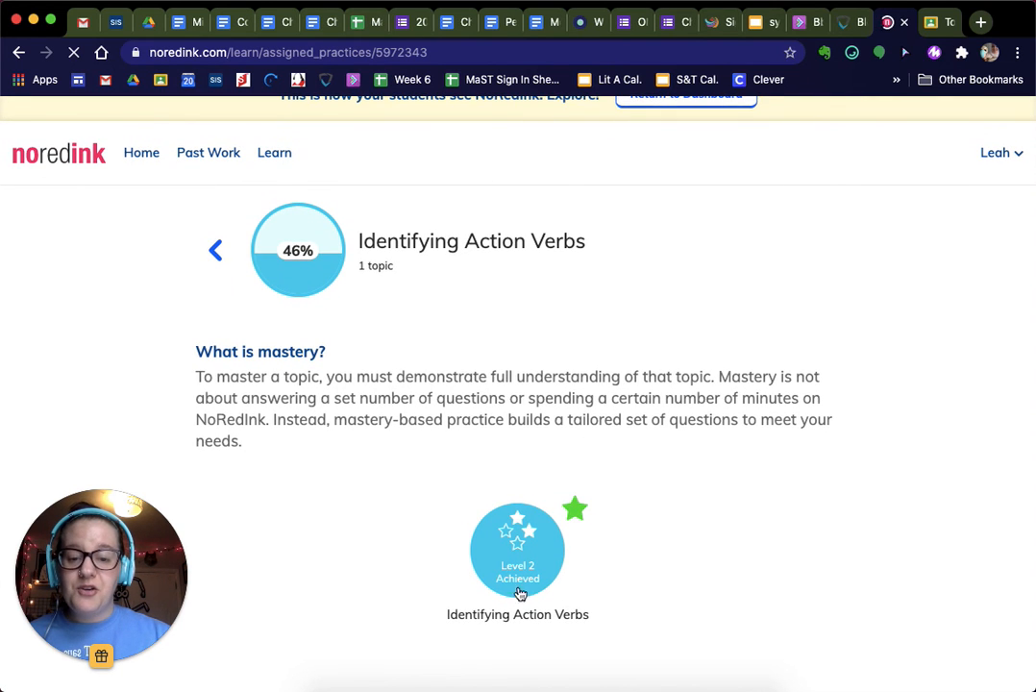